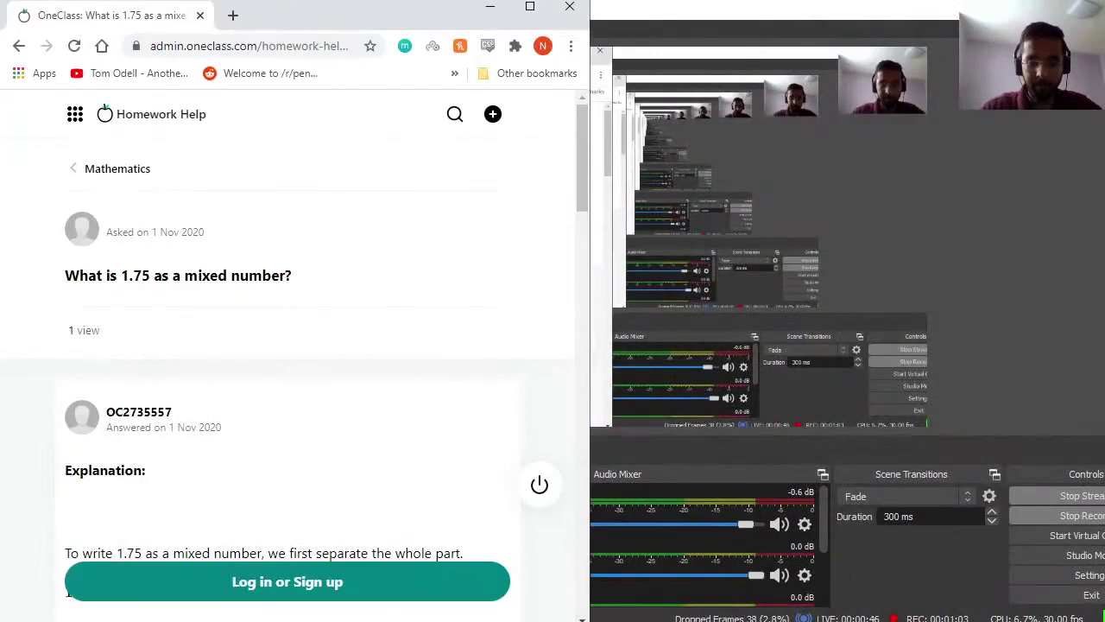
Switch to the view showing the OneClass 1.75 question beside the blank OneNote page.
key(alt+Tab)
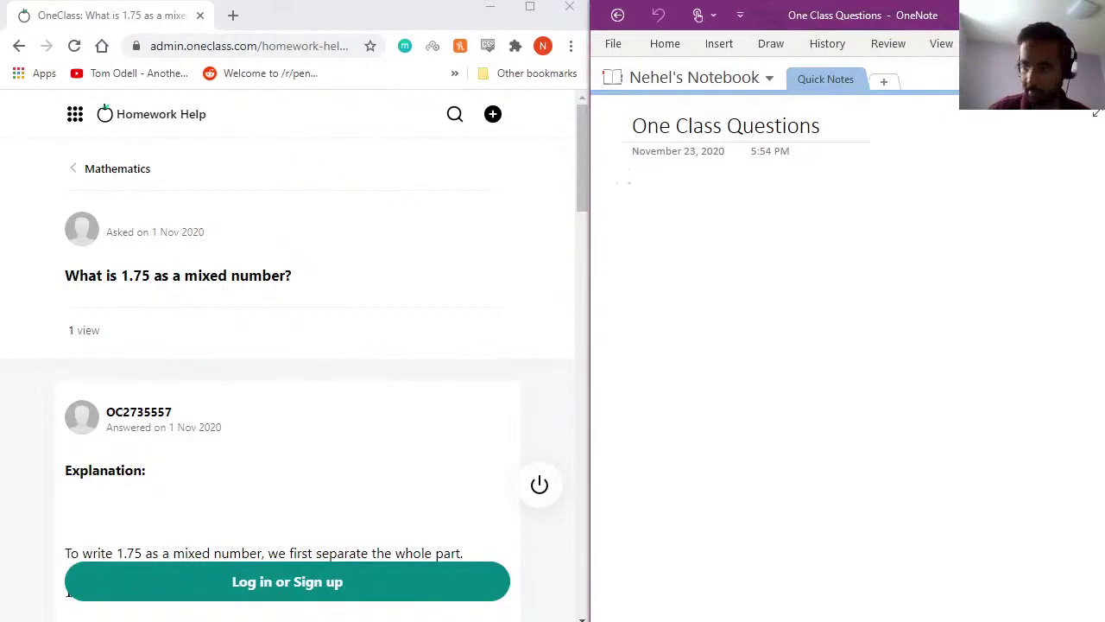
Handwrite the label Q1 followed by the mixed number 1 1/2.
mouse_move(626, 194)
mouse_down()
mouse_move(616, 223)
mouse_move(625, 199)
mouse_move(645, 226)
mouse_up()
drag(659, 185, 659, 236)
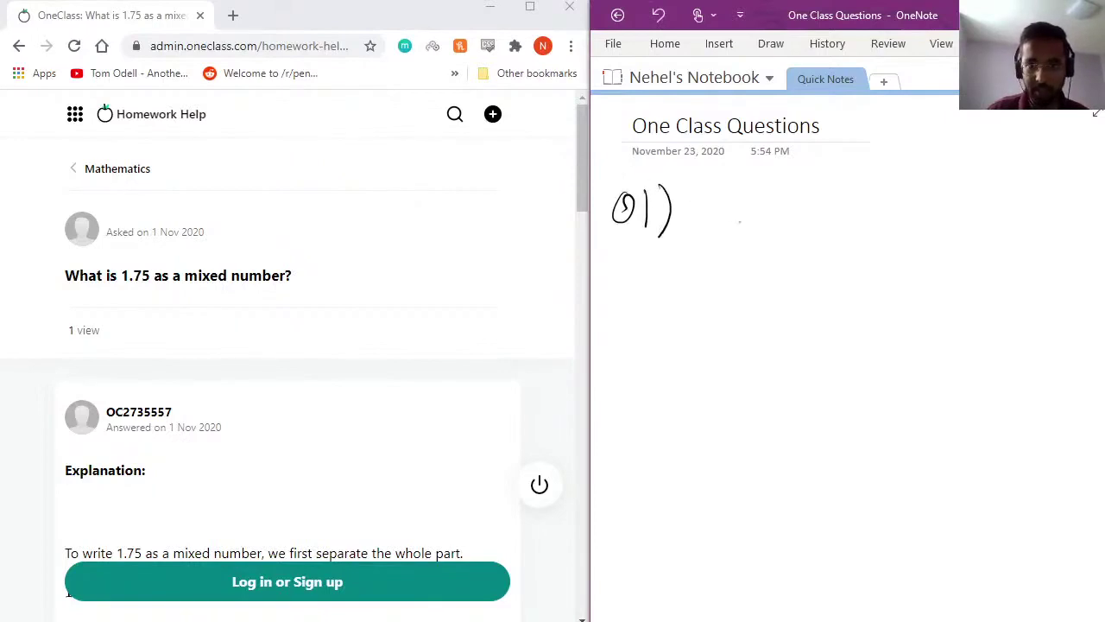
drag(713, 209, 713, 231)
drag(738, 181, 757, 251)
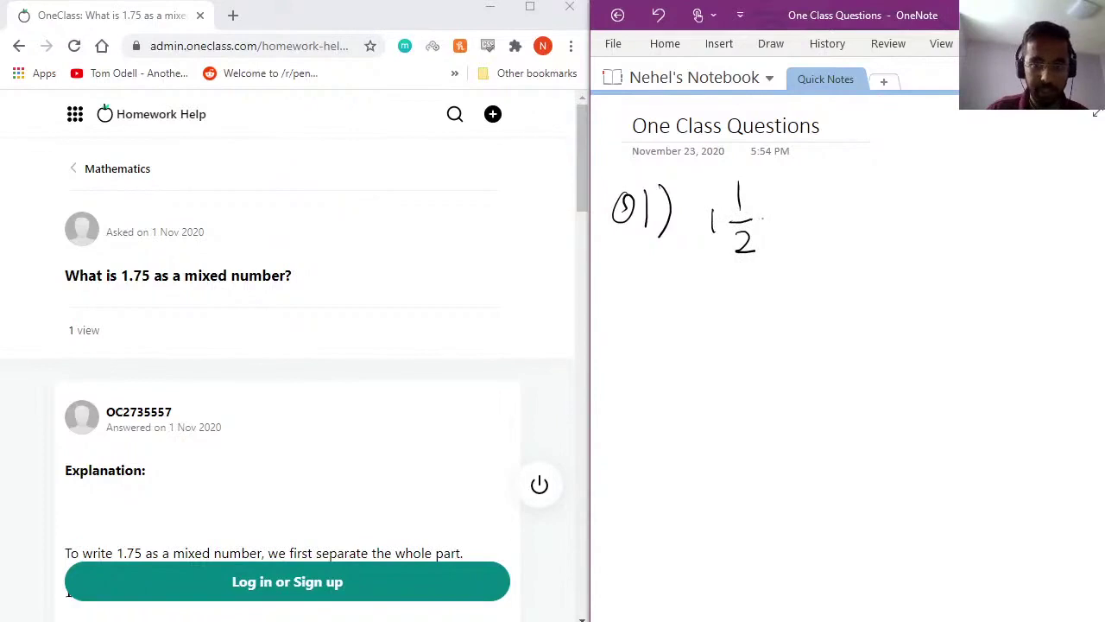
Draw a curved arrow from 1 1/2 to the fraction 3/2, then begin writing 1.75 below.
mouse_move(778, 215)
mouse_down()
mouse_move(816, 213)
mouse_move(809, 224)
mouse_up()
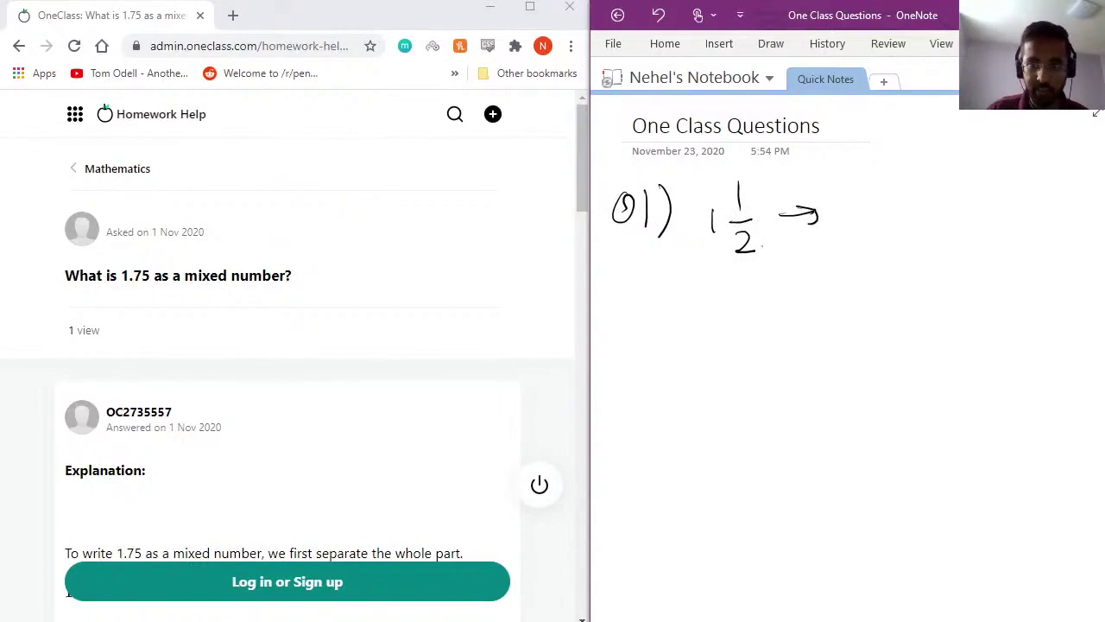
mouse_move(741, 258)
mouse_down()
mouse_move(703, 247)
mouse_move(720, 248)
mouse_up()
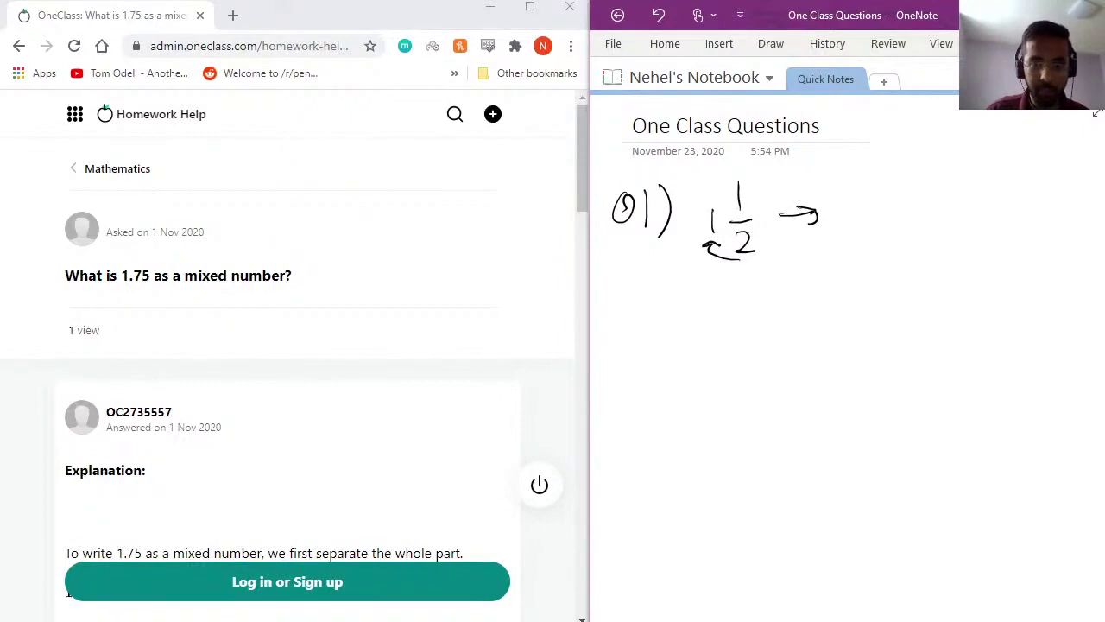
mouse_move(835, 183)
mouse_down()
mouse_move(854, 199)
mouse_move(834, 222)
mouse_up()
mouse_move(822, 226)
mouse_down()
mouse_move(860, 218)
mouse_move(831, 257)
mouse_move(858, 259)
mouse_up()
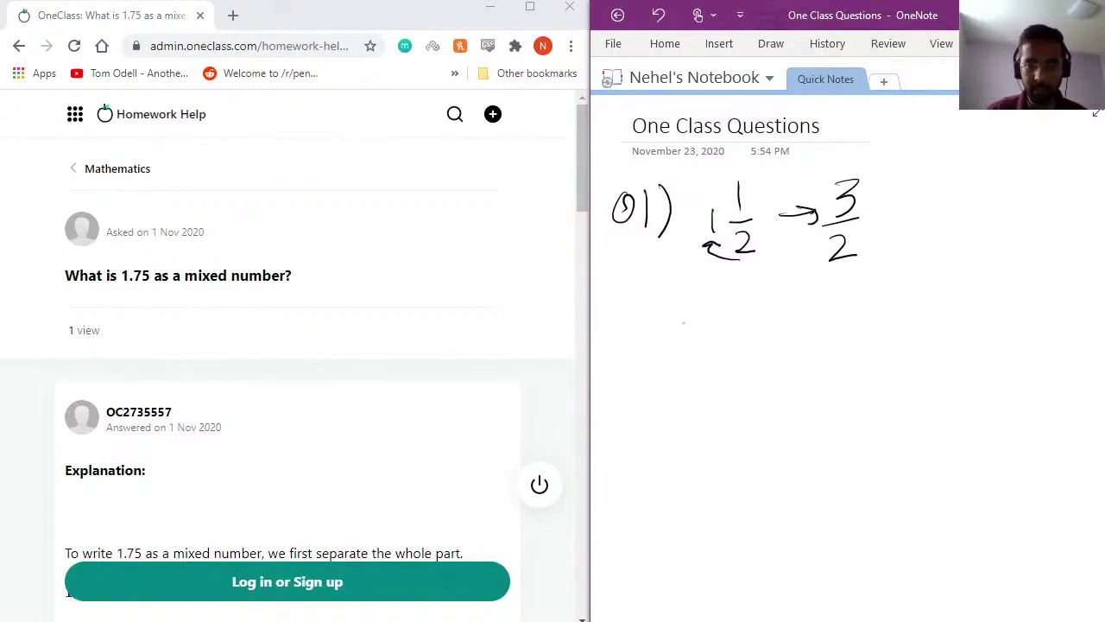
mouse_move(665, 305)
mouse_down()
mouse_move(664, 340)
mouse_move(700, 335)
mouse_move(714, 313)
mouse_move(715, 327)
mouse_up()
Write 1.75 → 175/100 below the example, dismissing the VPN pop-up along the way.
click(676, 336)
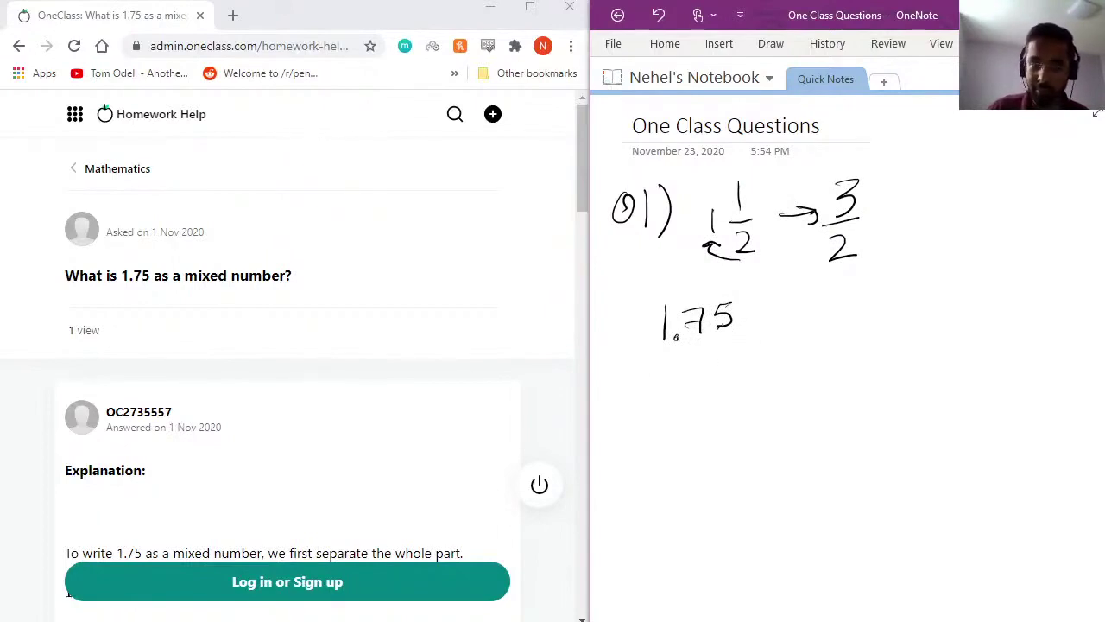
mouse_move(753, 321)
mouse_down()
mouse_move(777, 318)
mouse_move(765, 326)
mouse_up()
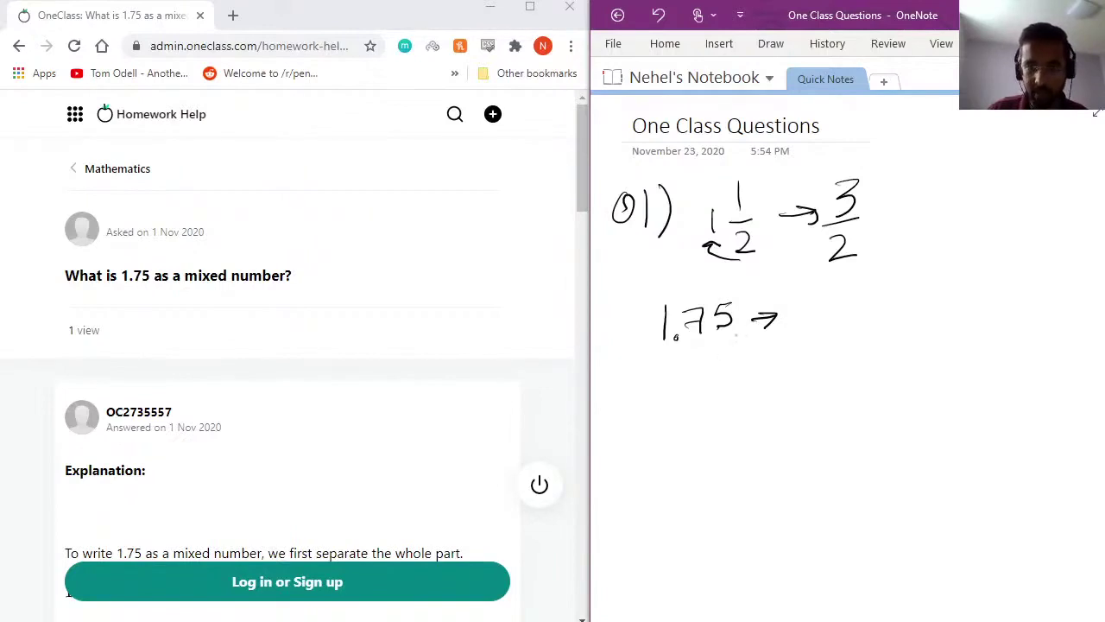
mouse_move(736, 334)
mouse_down()
mouse_move(691, 344)
mouse_move(736, 331)
mouse_up()
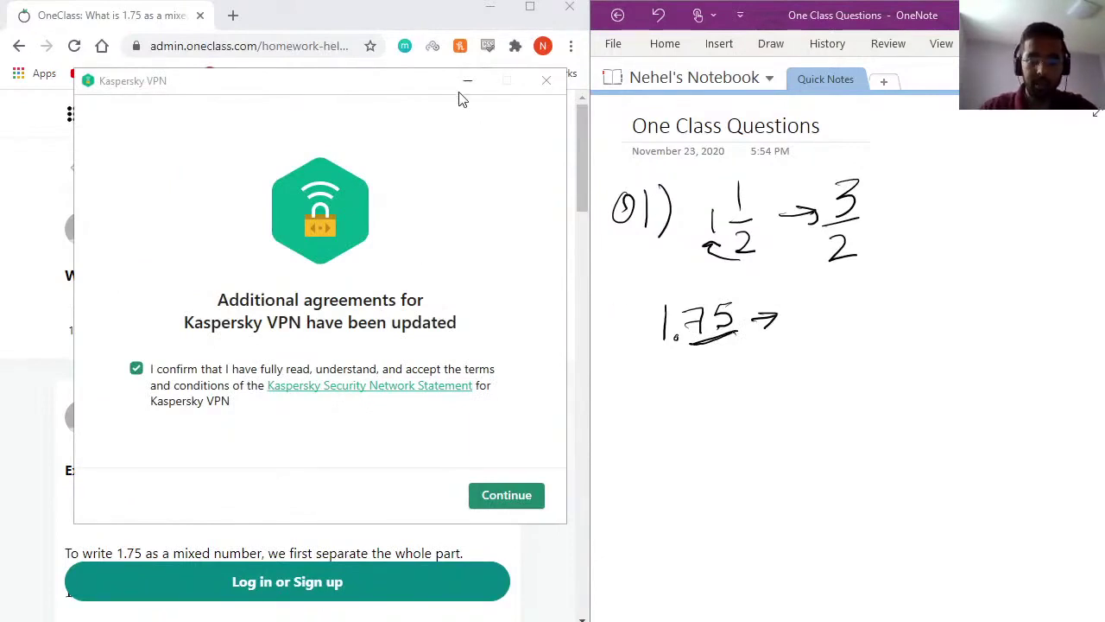
click(546, 80)
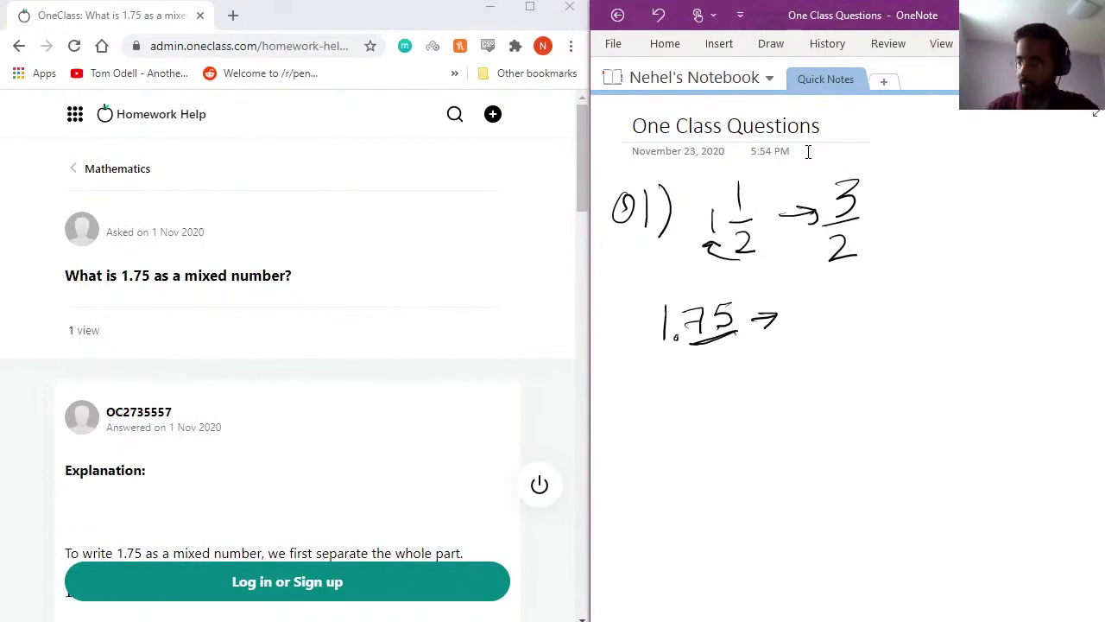
drag(778, 321, 778, 334)
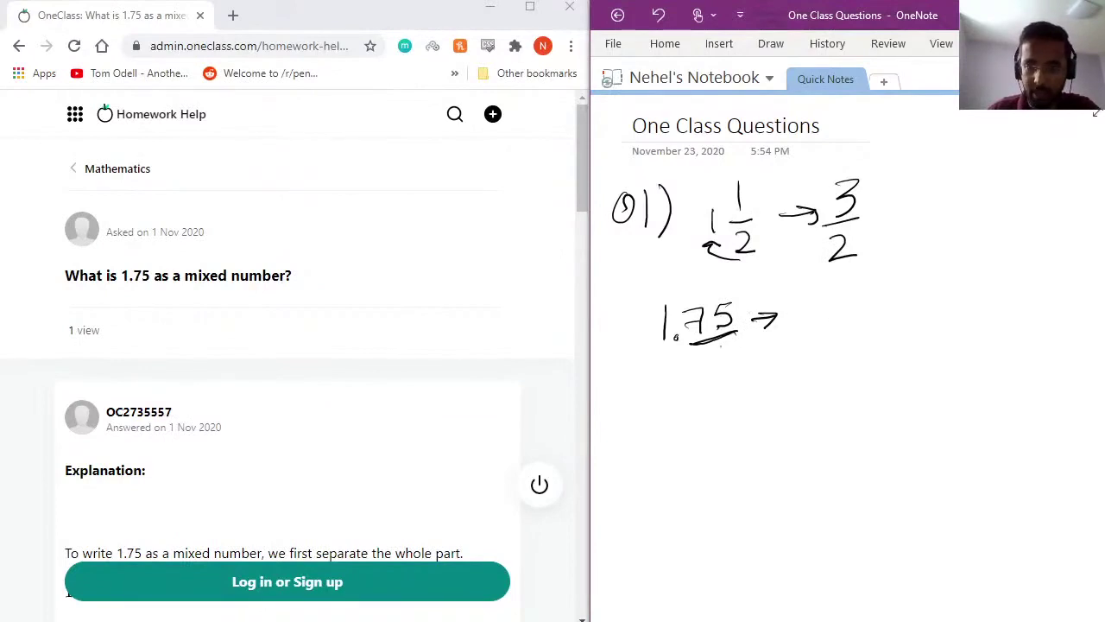
mouse_move(676, 338)
mouse_down()
mouse_move(689, 285)
mouse_move(701, 297)
mouse_up()
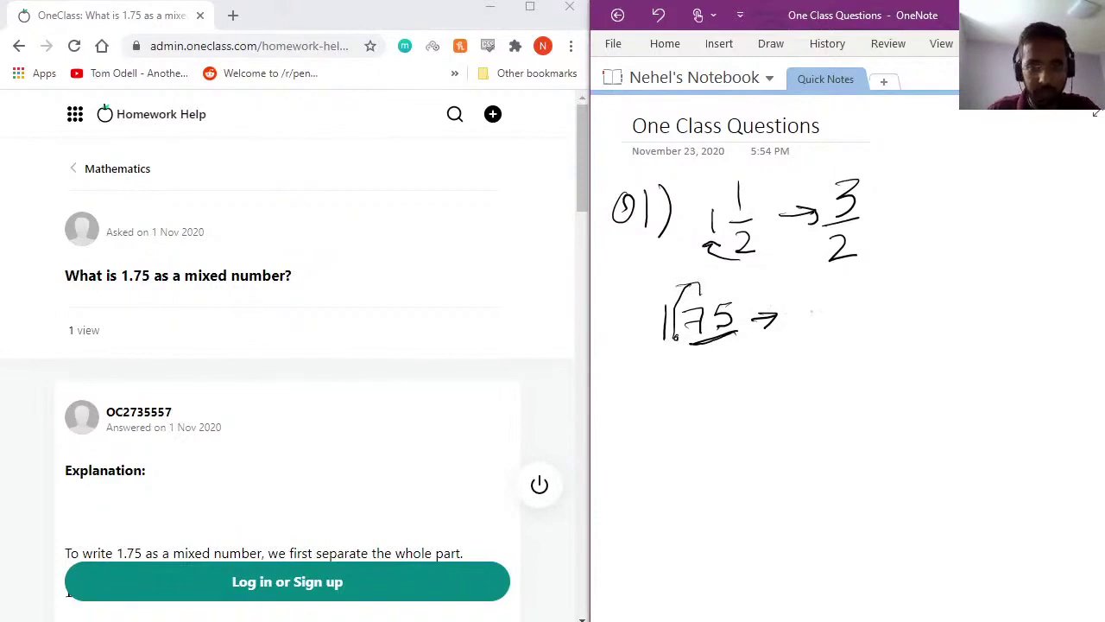
mouse_move(813, 304)
mouse_down()
mouse_move(812, 330)
mouse_move(826, 332)
mouse_move(879, 297)
mouse_move(848, 328)
mouse_move(874, 331)
mouse_up()
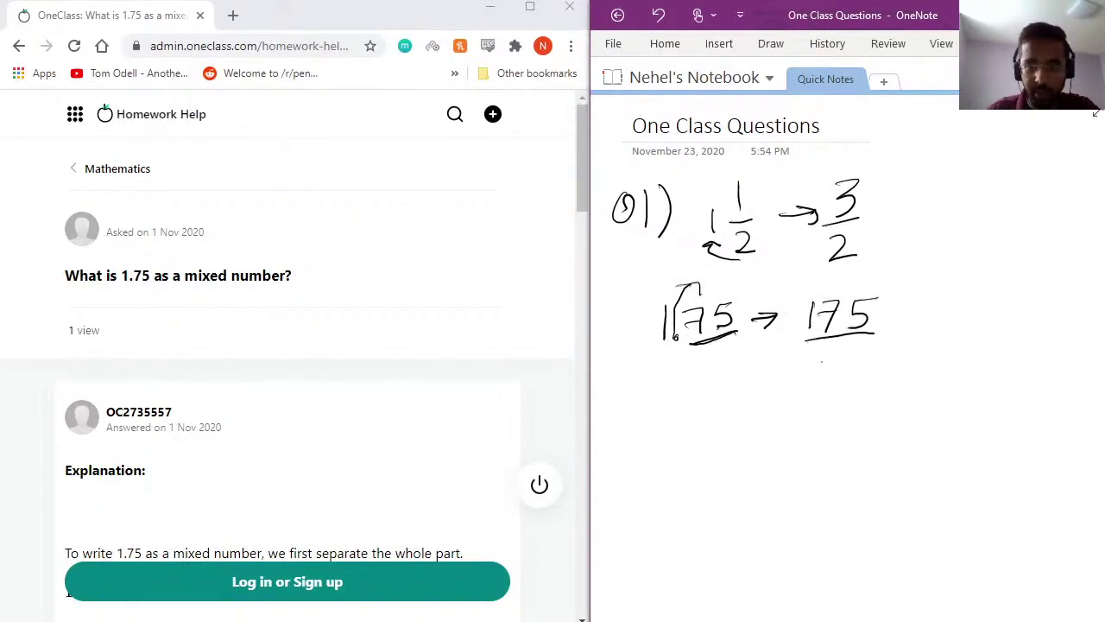
mouse_move(819, 353)
mouse_down()
mouse_move(820, 369)
mouse_move(835, 354)
mouse_move(861, 363)
mouse_move(853, 350)
mouse_up()
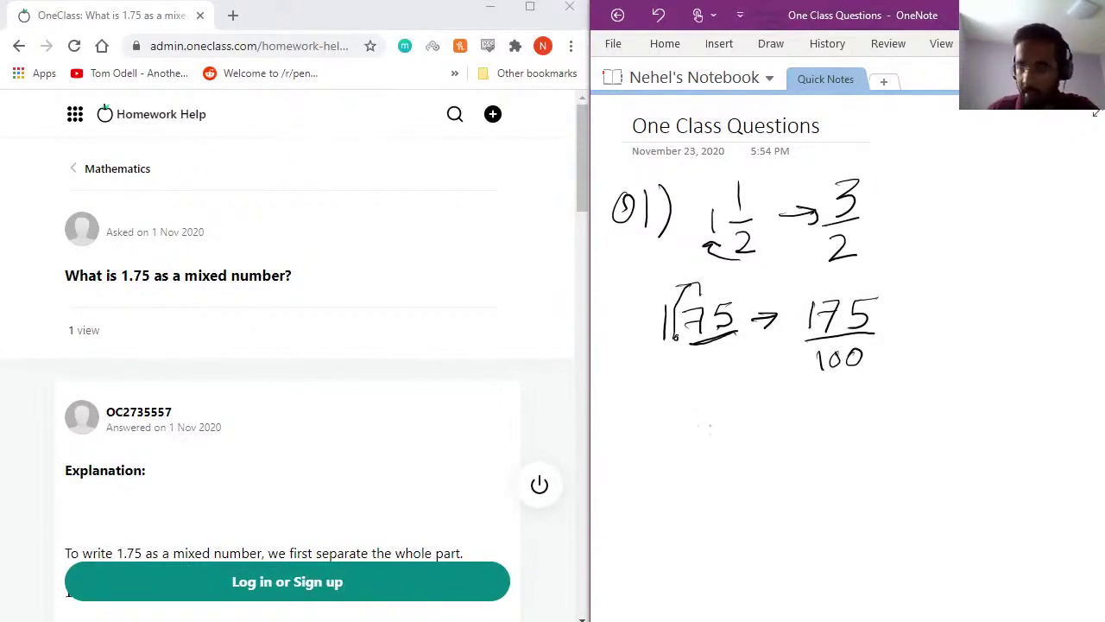
On a new line, write 1.75 × 100/100 → 175/100.
drag(699, 409, 702, 440)
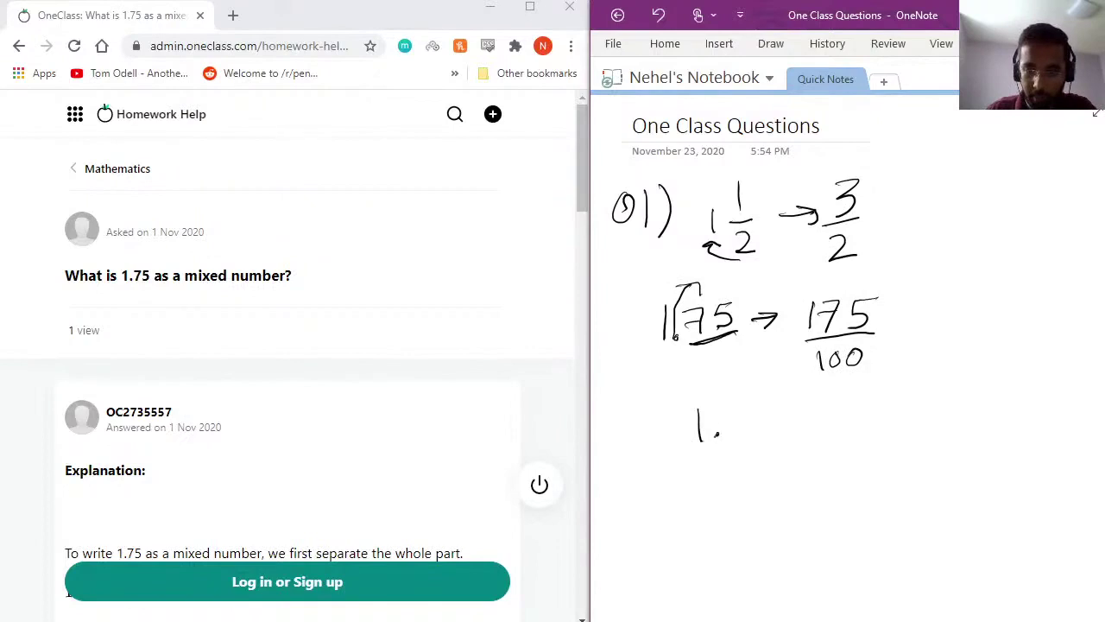
mouse_move(728, 398)
mouse_down()
mouse_move(739, 399)
mouse_move(736, 426)
mouse_move(755, 396)
mouse_move(758, 427)
mouse_move(817, 427)
mouse_move(800, 430)
mouse_up()
mouse_move(833, 394)
mouse_down()
mouse_move(832, 421)
mouse_move(864, 406)
mouse_up()
mouse_move(830, 445)
mouse_down()
mouse_move(872, 436)
mouse_move(827, 466)
mouse_up()
mouse_move(843, 453)
mouse_down()
mouse_move(834, 461)
mouse_move(844, 452)
mouse_up()
mouse_move(862, 451)
mouse_down()
mouse_move(855, 462)
mouse_move(913, 416)
mouse_move(902, 435)
mouse_up()
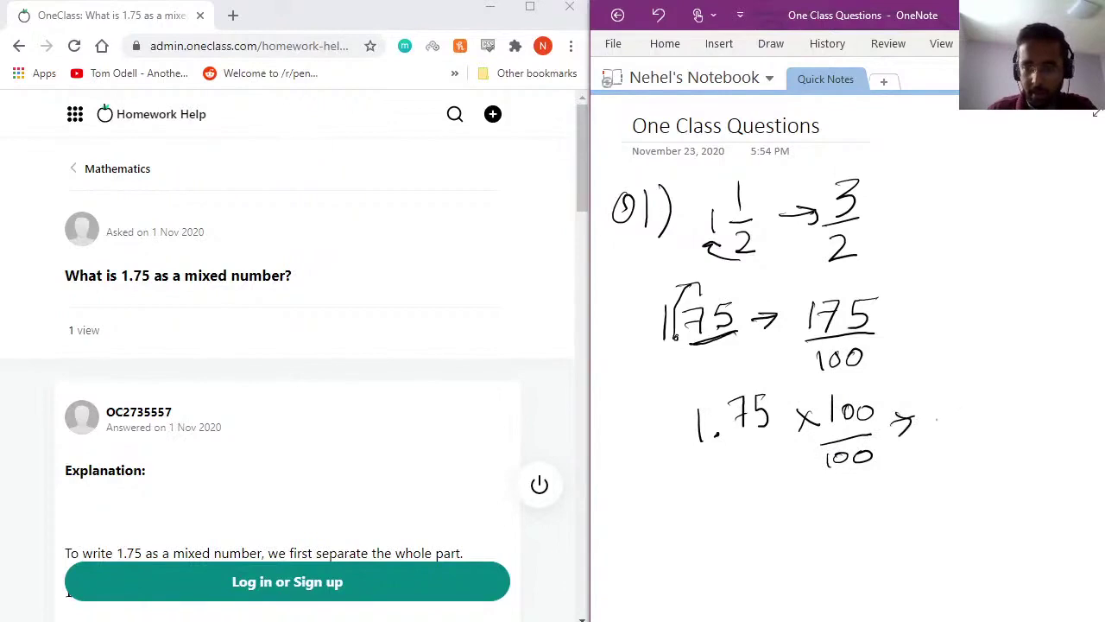
mouse_move(947, 400)
mouse_down()
mouse_move(948, 421)
mouse_move(973, 425)
mouse_move(950, 441)
mouse_move(995, 437)
mouse_move(948, 468)
mouse_up()
mouse_move(967, 454)
mouse_down()
mouse_move(959, 461)
mouse_move(968, 454)
mouse_up()
mouse_move(989, 453)
mouse_down()
mouse_move(979, 459)
mouse_move(993, 453)
mouse_up()
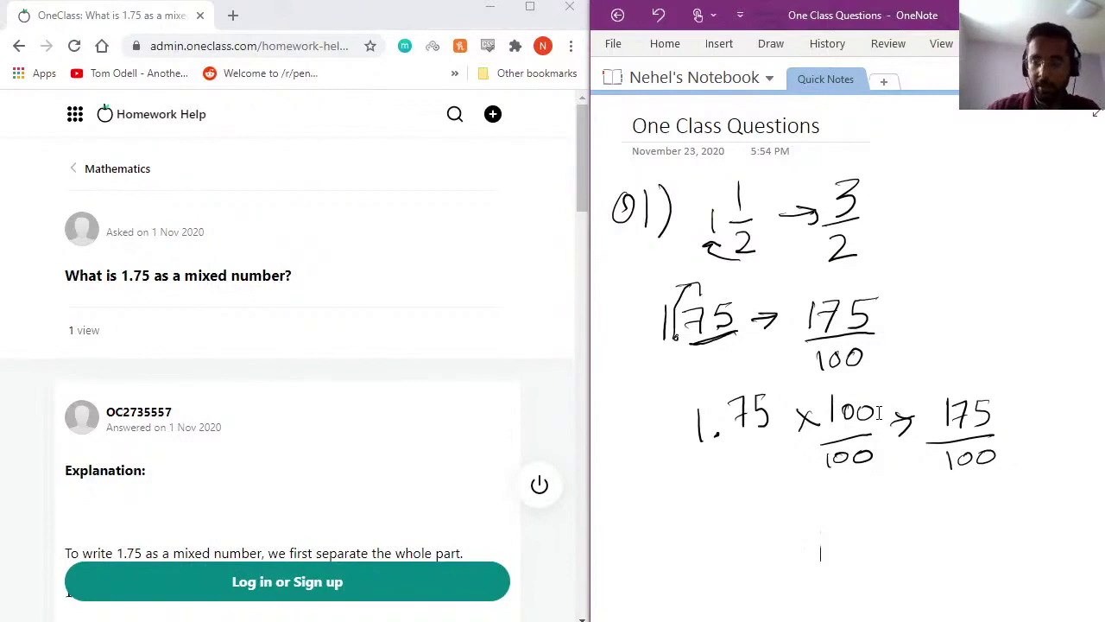
Write 175/100 below the equations and cross out both the 175 and the 100.
scroll(879, 413, down, 3)
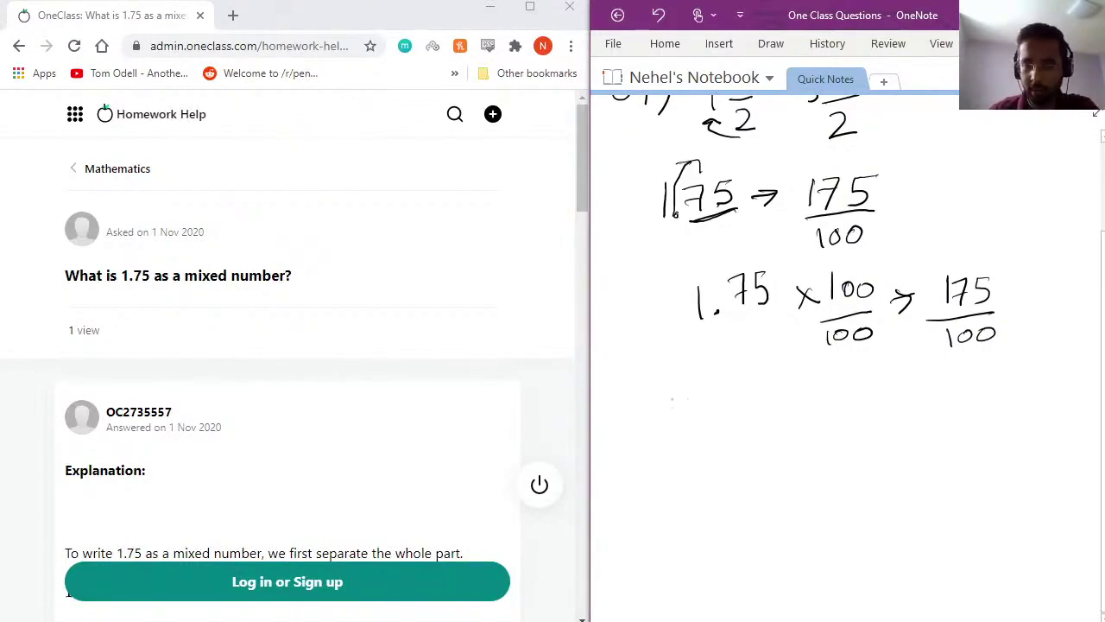
mouse_move(664, 398)
mouse_down()
mouse_move(664, 430)
mouse_move(685, 416)
mouse_move(679, 429)
mouse_up()
mouse_move(708, 394)
mouse_down()
mouse_move(725, 389)
mouse_move(705, 425)
mouse_move(736, 434)
mouse_up()
mouse_move(677, 455)
mouse_down()
mouse_move(679, 477)
mouse_move(709, 458)
mouse_up()
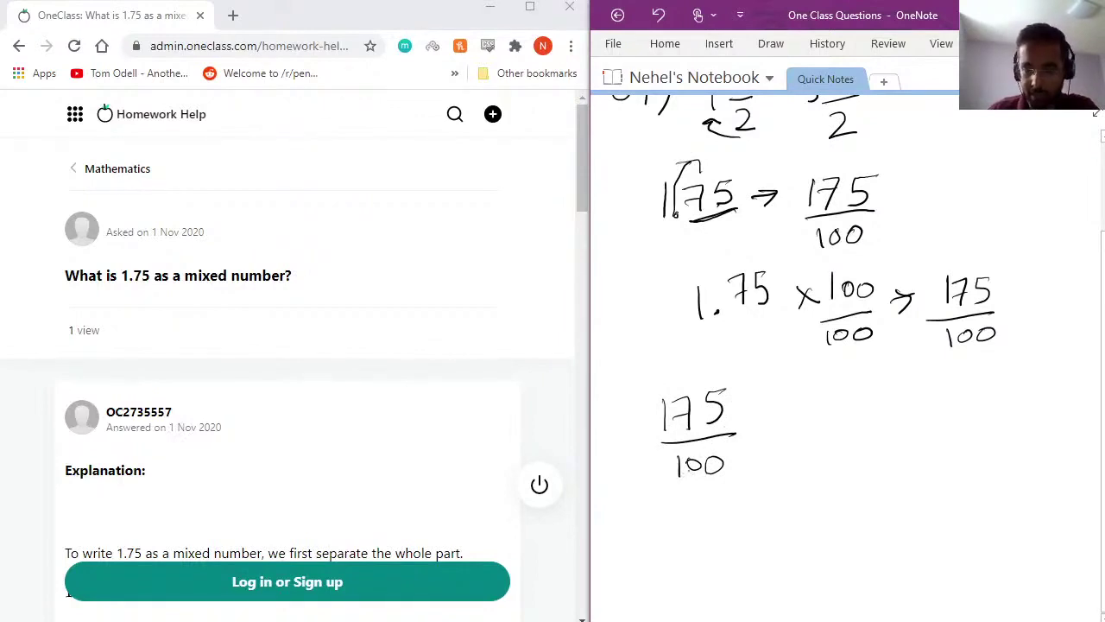
mouse_move(673, 475)
mouse_down()
mouse_move(731, 458)
mouse_move(712, 506)
mouse_move(717, 490)
mouse_up()
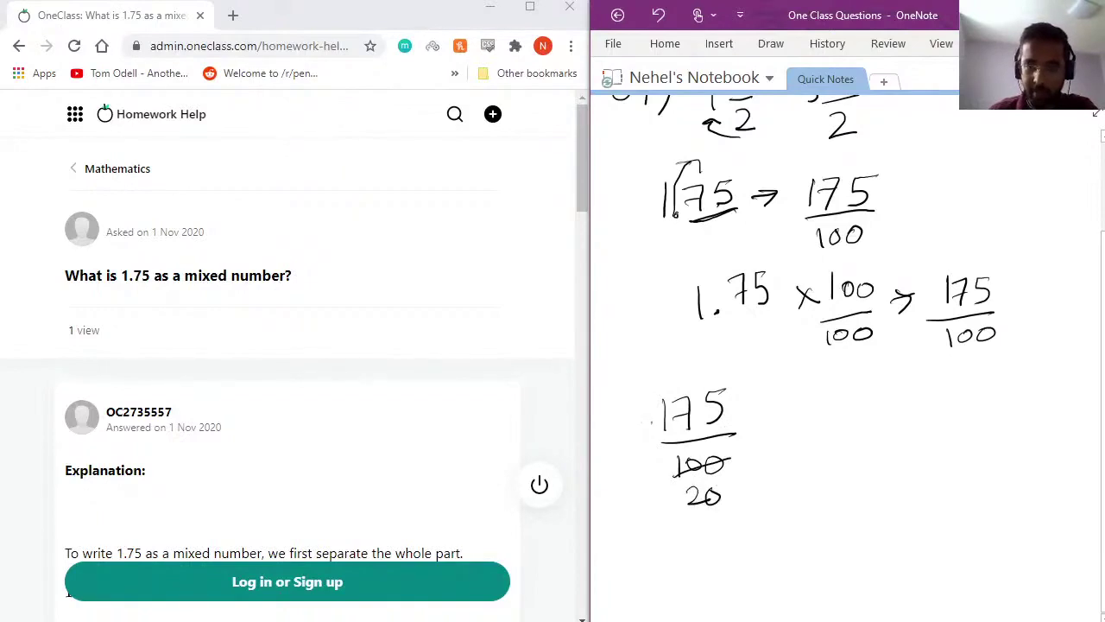
mouse_move(652, 423)
mouse_down()
mouse_move(753, 411)
mouse_move(743, 423)
mouse_move(763, 406)
mouse_move(761, 423)
mouse_move(821, 433)
mouse_move(812, 443)
mouse_up()
Write the reduced fraction 35/20, then an arrow leading to 7/4.
mouse_move(849, 400)
mouse_down()
mouse_move(860, 410)
mouse_move(850, 423)
mouse_move(891, 413)
mouse_move(883, 421)
mouse_move(901, 423)
mouse_move(853, 463)
mouse_move(876, 459)
mouse_up()
mouse_move(884, 447)
mouse_down()
mouse_move(879, 457)
mouse_move(898, 443)
mouse_up()
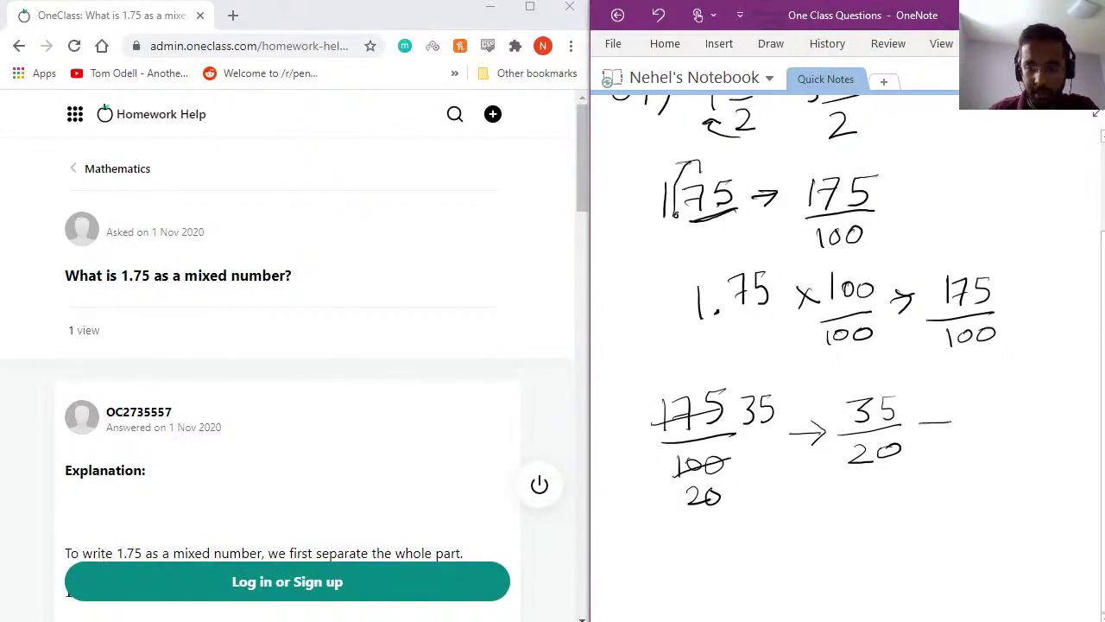
mouse_move(932, 412)
mouse_down()
mouse_move(957, 424)
mouse_move(940, 439)
mouse_up()
mouse_move(989, 396)
mouse_down()
mouse_move(1014, 394)
mouse_move(1000, 418)
mouse_move(1026, 421)
mouse_move(995, 455)
mouse_up()
click(981, 439)
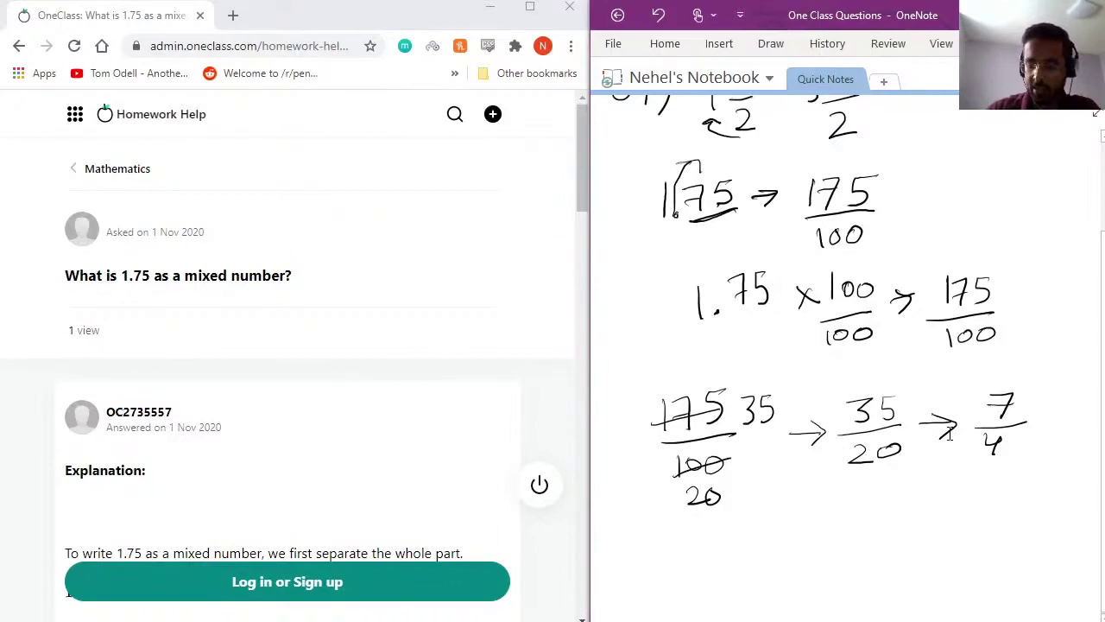
Below the 7/4 line, handwrite the answer 1 3/4 = 1.75.
scroll(950, 433, down, 3)
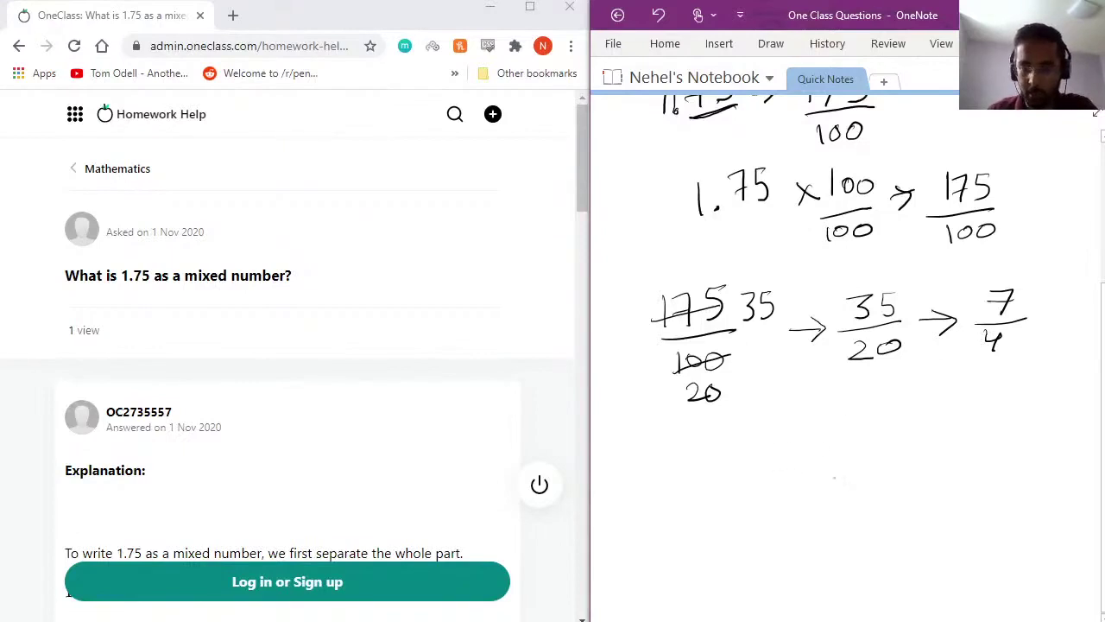
mouse_move(815, 461)
mouse_down()
mouse_move(862, 457)
mouse_move(829, 484)
mouse_move(842, 482)
mouse_up()
drag(840, 473, 837, 504)
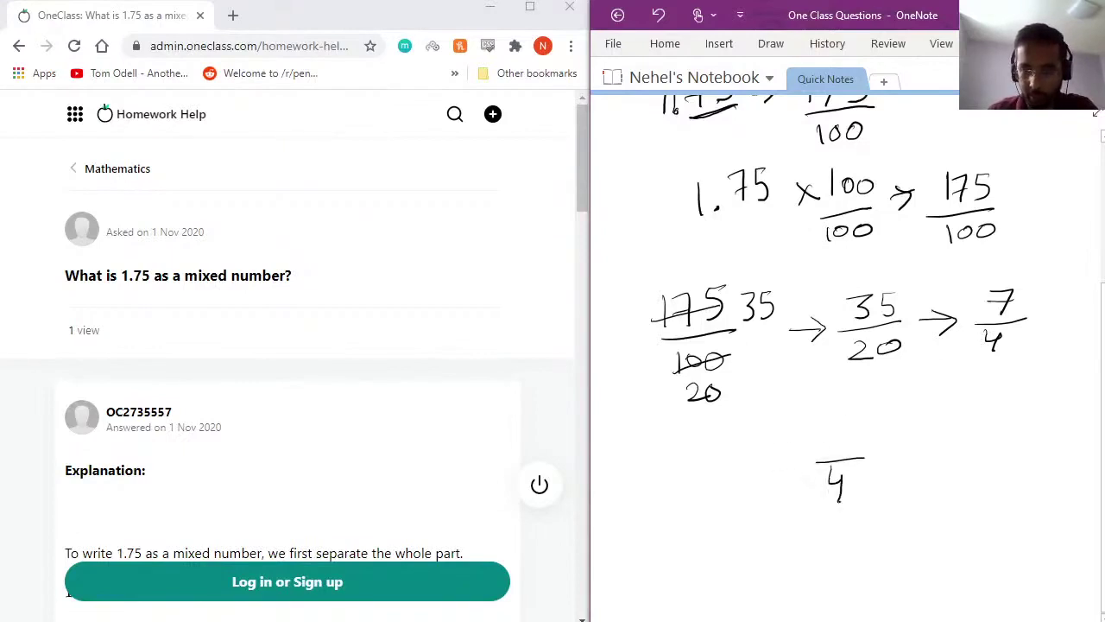
mouse_move(820, 424)
mouse_down()
mouse_move(827, 438)
mouse_move(794, 471)
mouse_up()
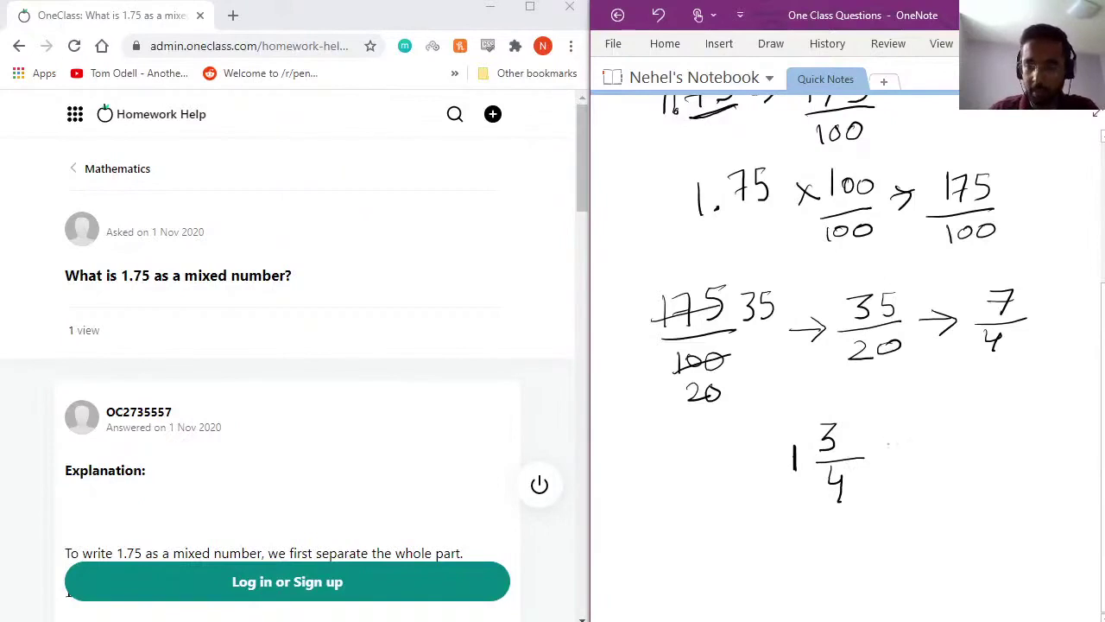
drag(883, 440, 902, 439)
mouse_move(880, 450)
mouse_down()
mouse_move(951, 455)
mouse_move(974, 442)
mouse_move(976, 454)
mouse_up()
click(936, 452)
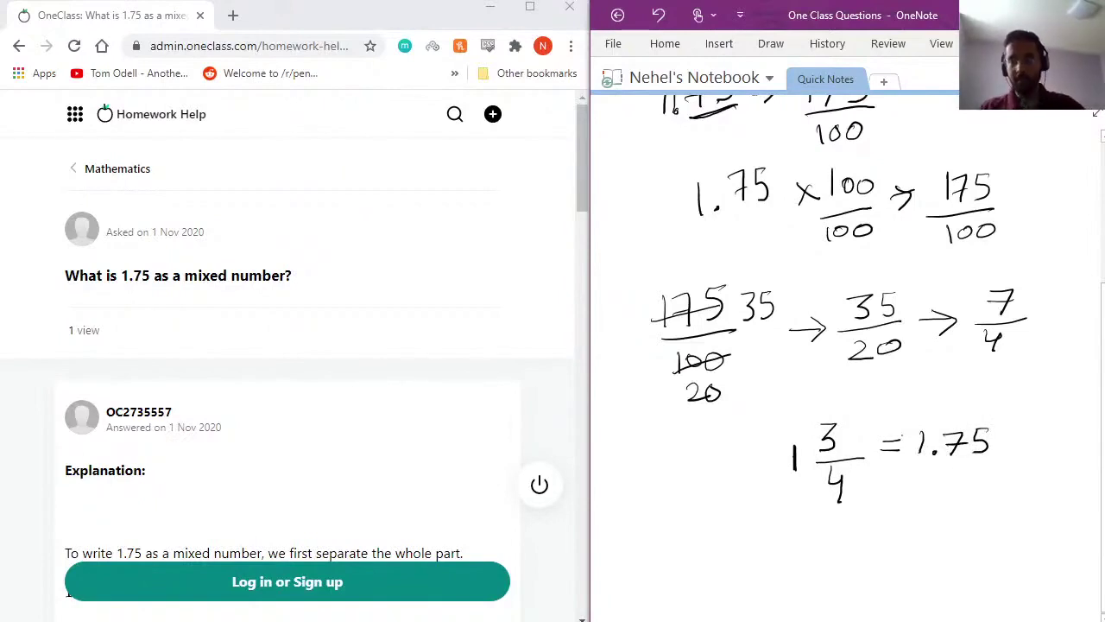
Scroll the OneClass answer down to its 1 3/4 conclusion and the Verify solution box.
scroll(406, 304, down, 4)
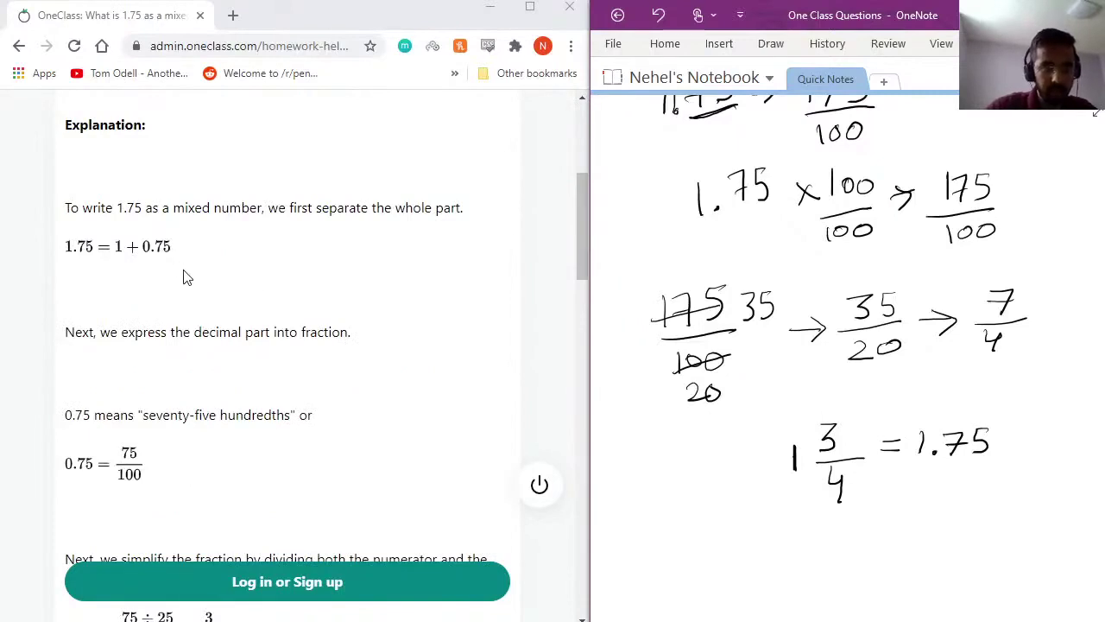
scroll(207, 273, down, 2)
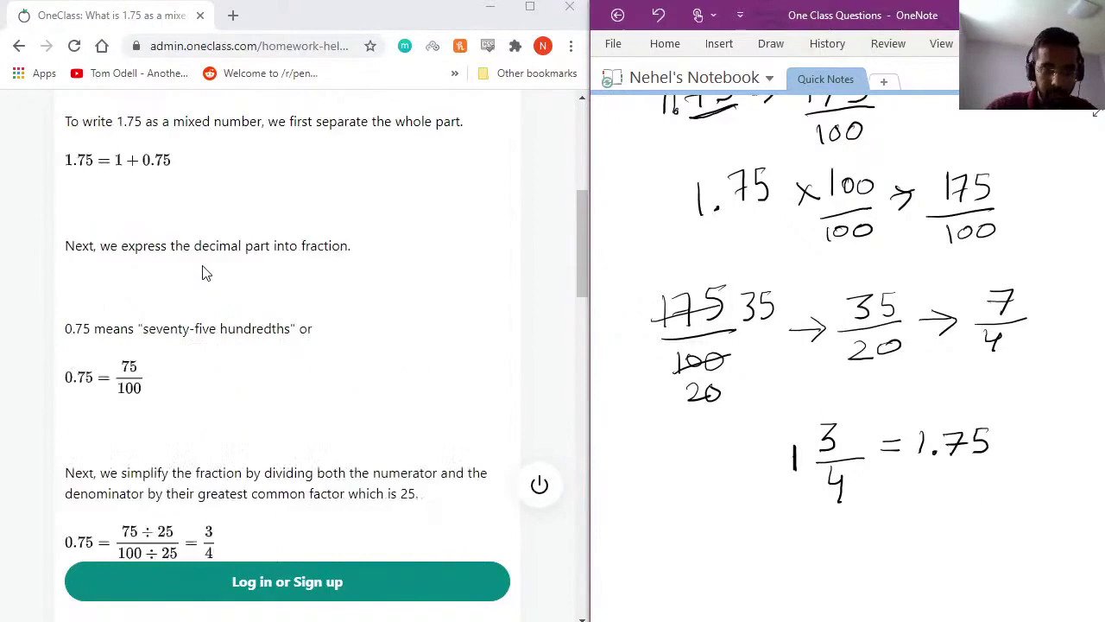
scroll(206, 273, down, 3)
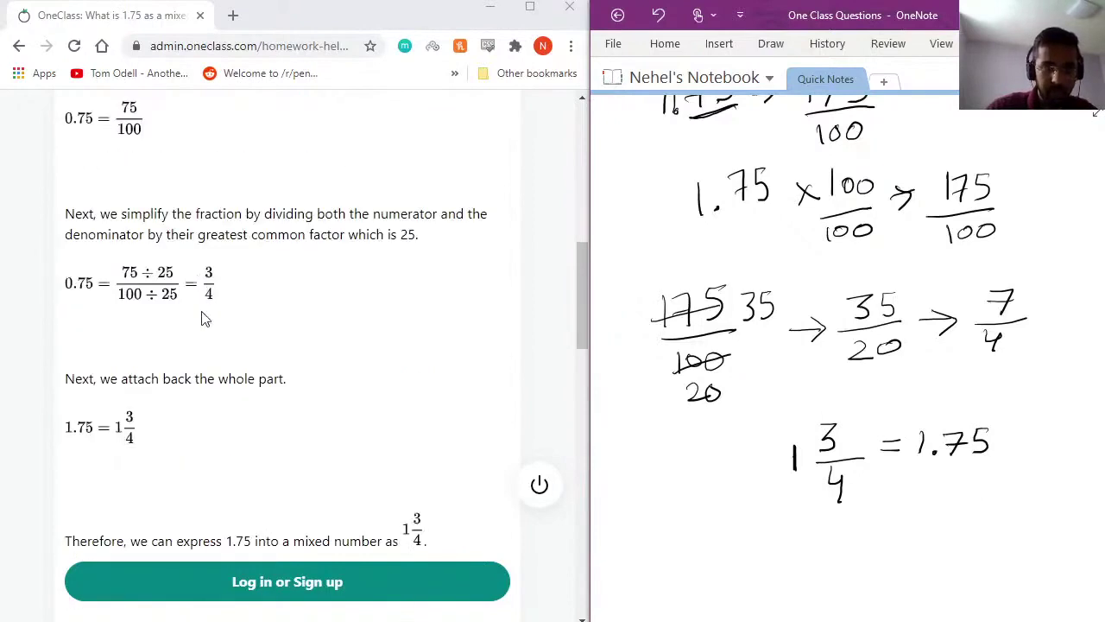
scroll(372, 447, down, 4)
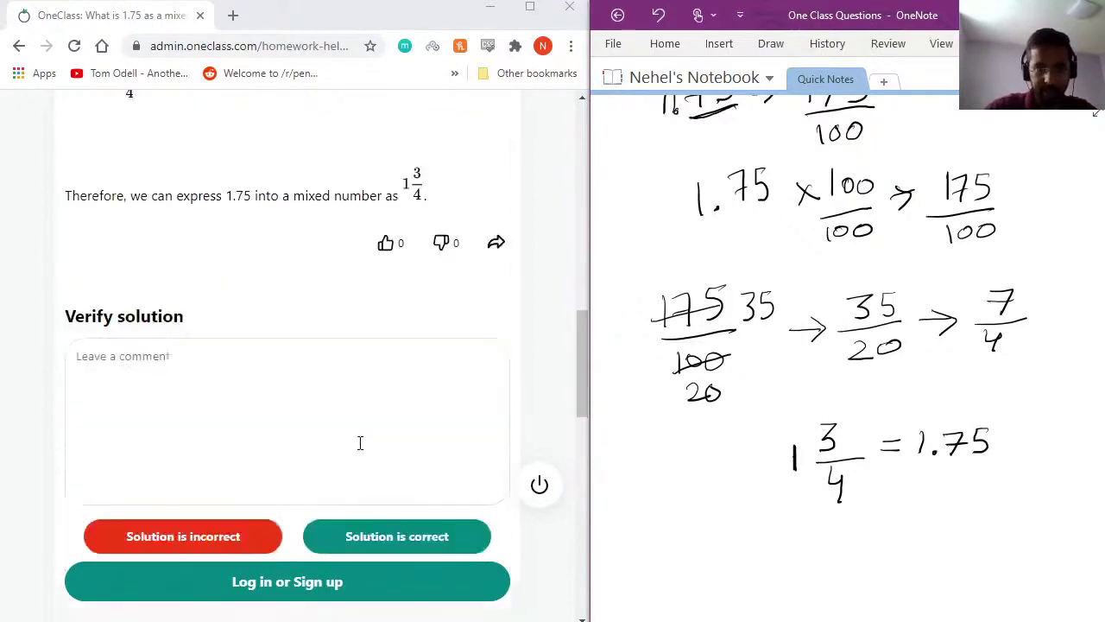
Enter the comment 'The solution is correct, good explanation.' in the Verify solution box.
click(354, 393)
text(T)
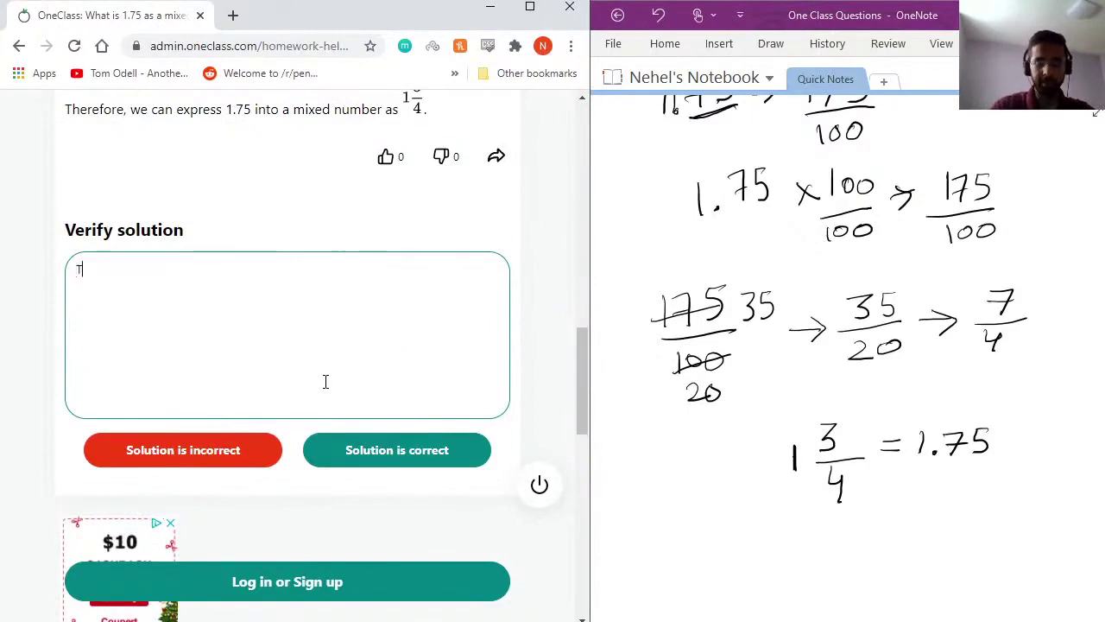
text(he sou)
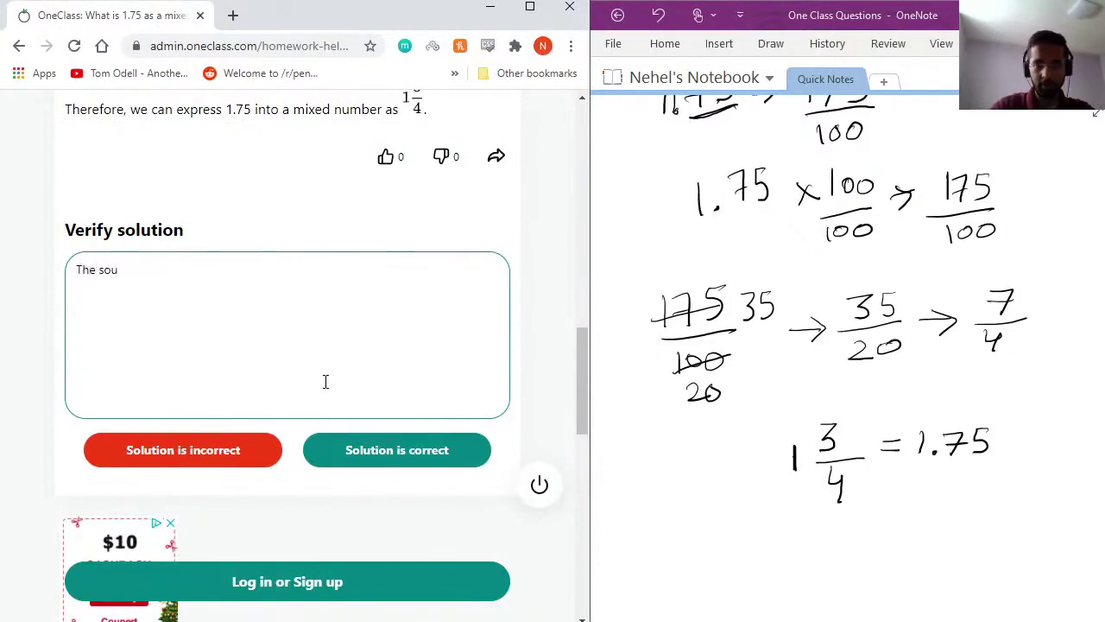
key(BackSpace)
text(o)
key(BackSpace)
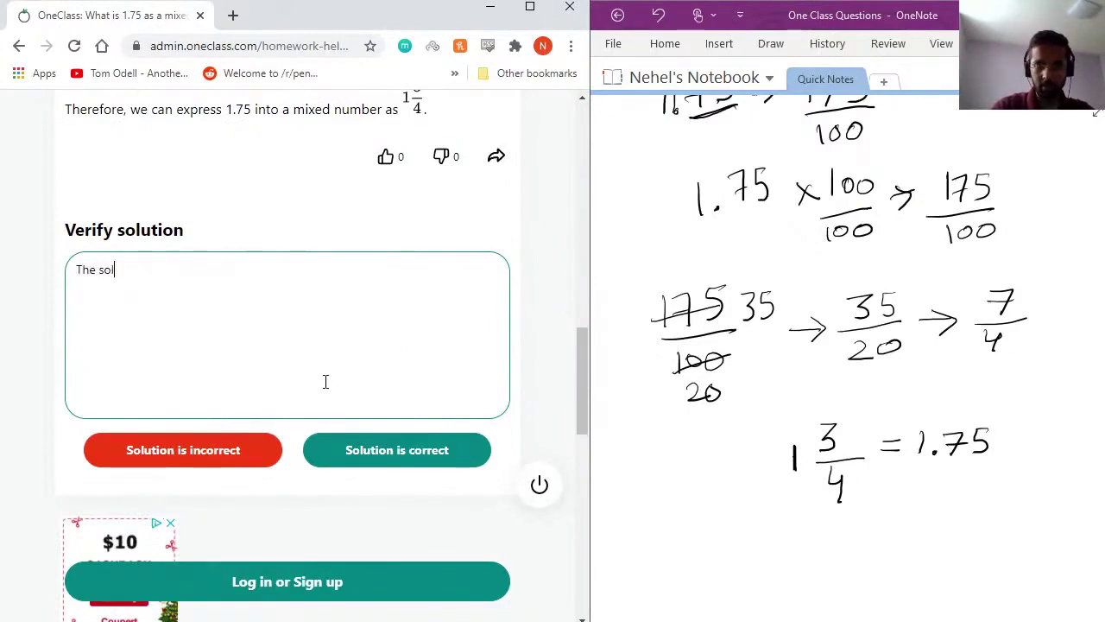
text(lution is cor)
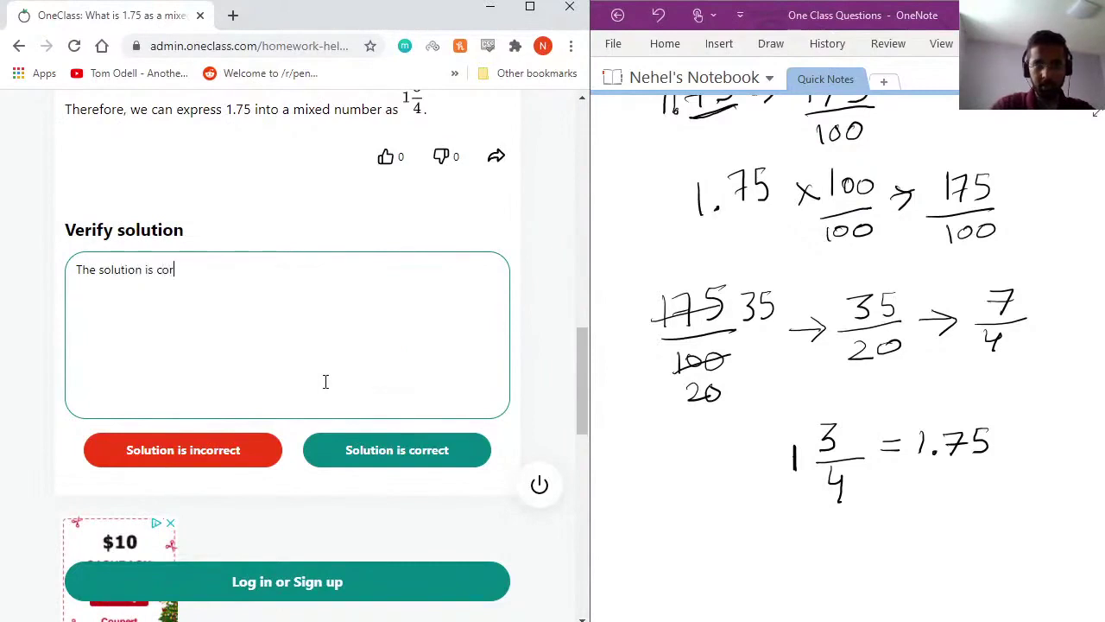
text(rect, goo)
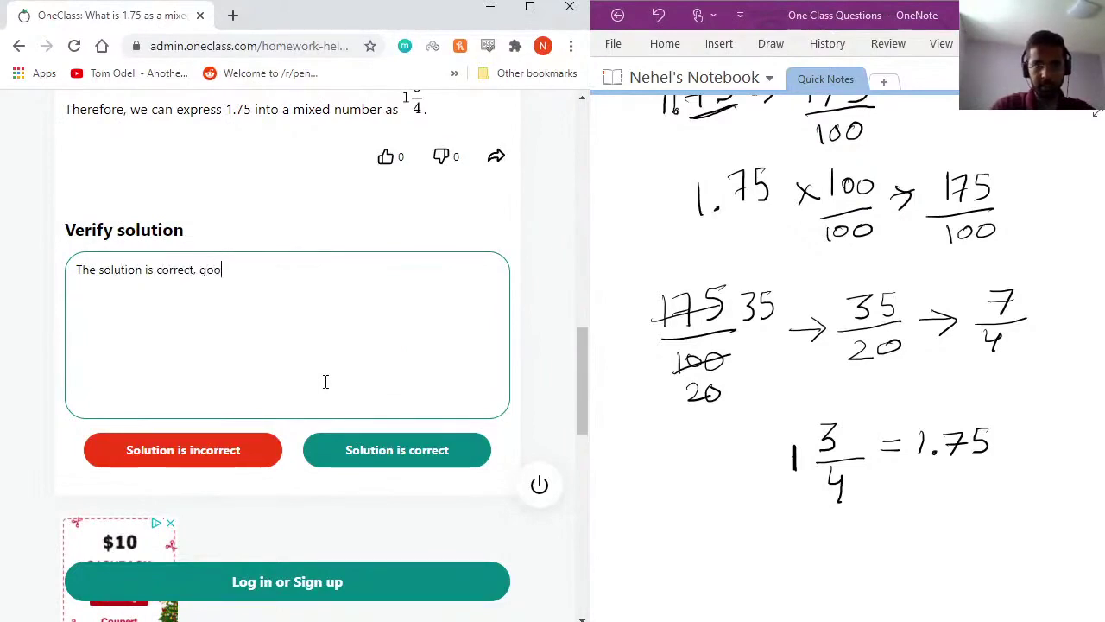
text(d explana)
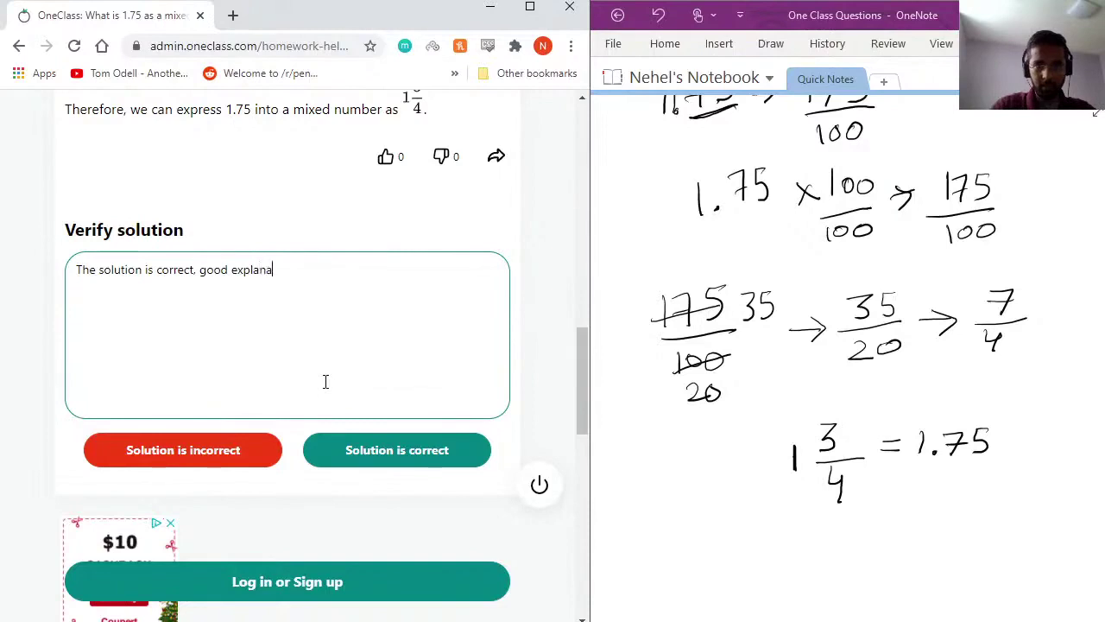
text(tion.)
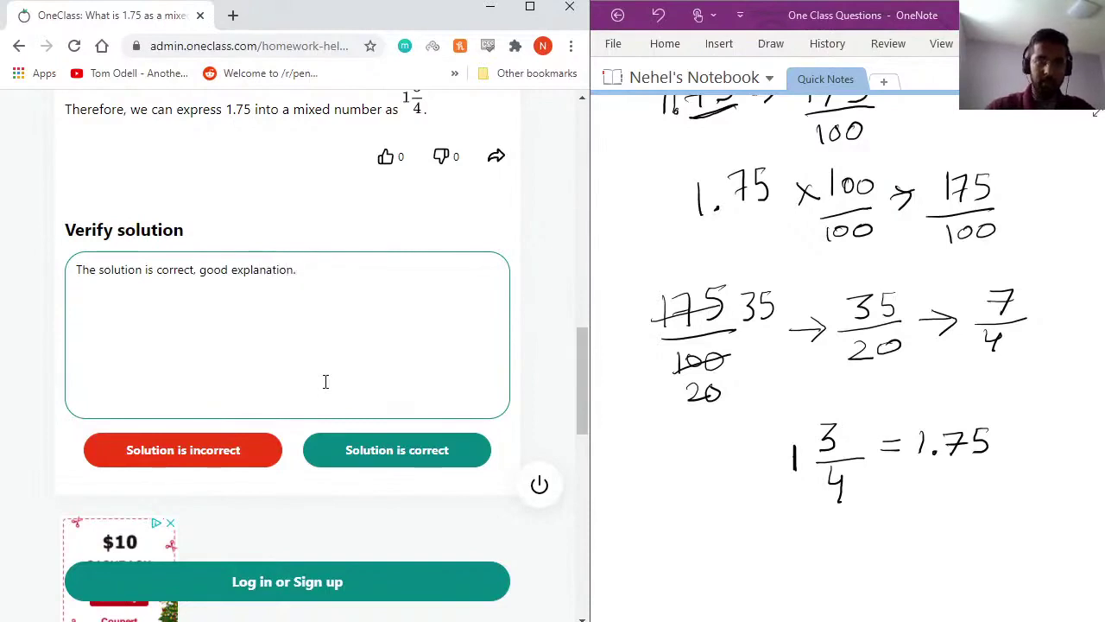